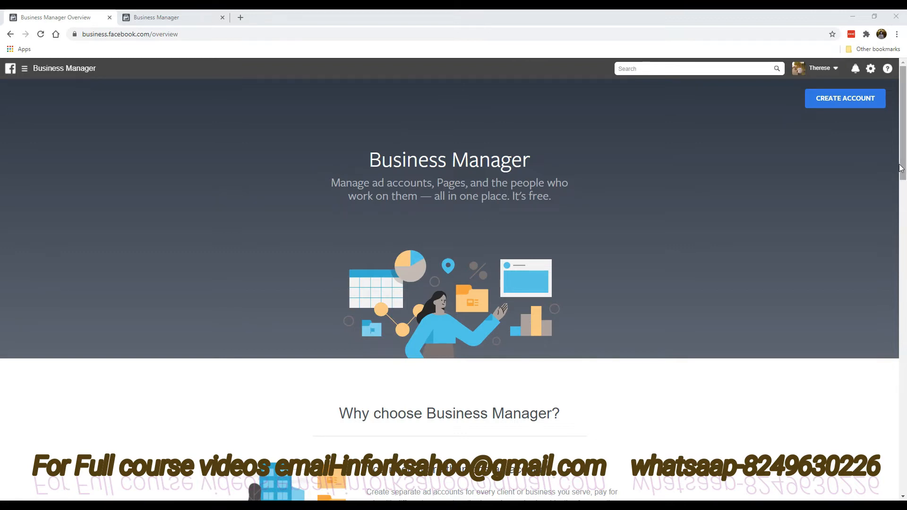
# Step: Start a new Business Manager account named 'Your Business Name Pte Ltd'
pyautogui.scroll(-20, 879, 356)
pyautogui.scroll(-5, 874, 444)
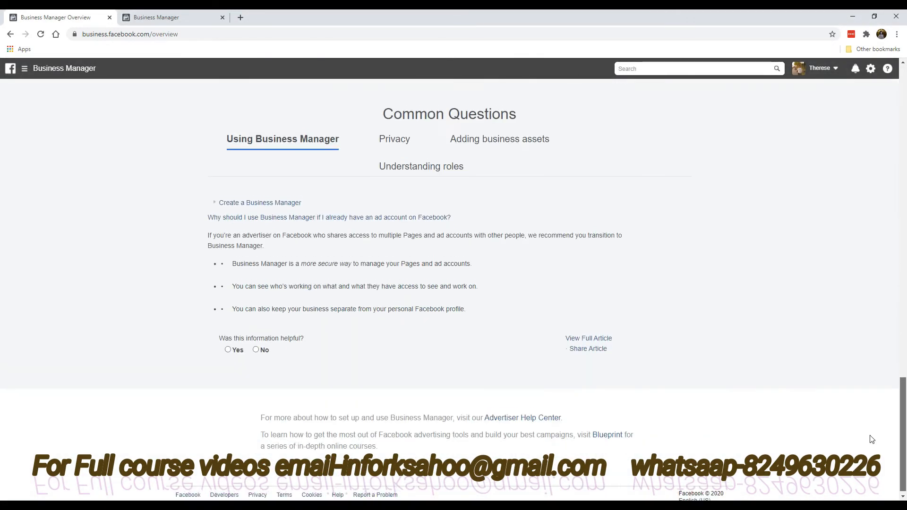
pyautogui.scroll(20, 877, 222)
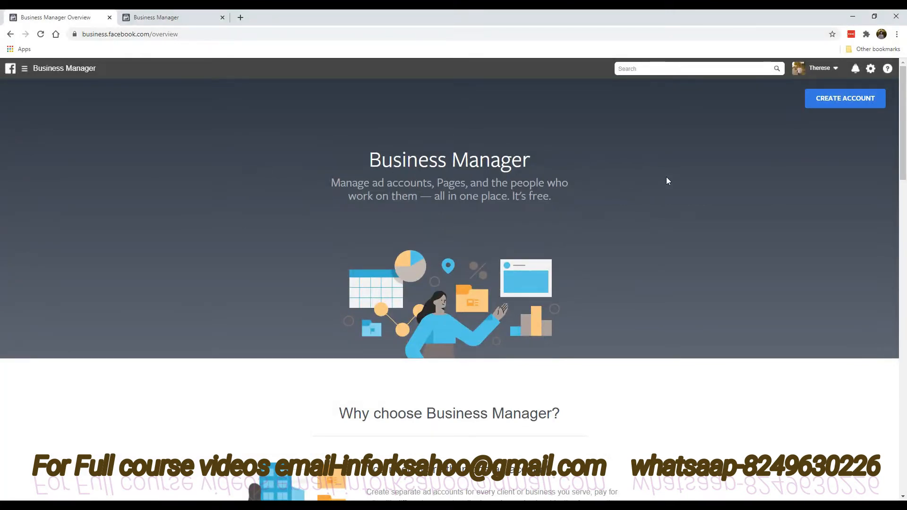
pyautogui.click(851, 104)
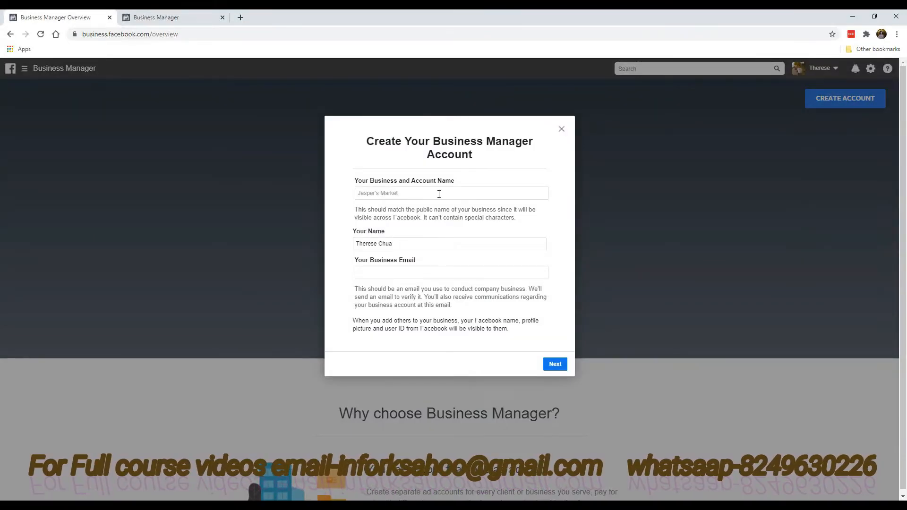
pyautogui.click(415, 197)
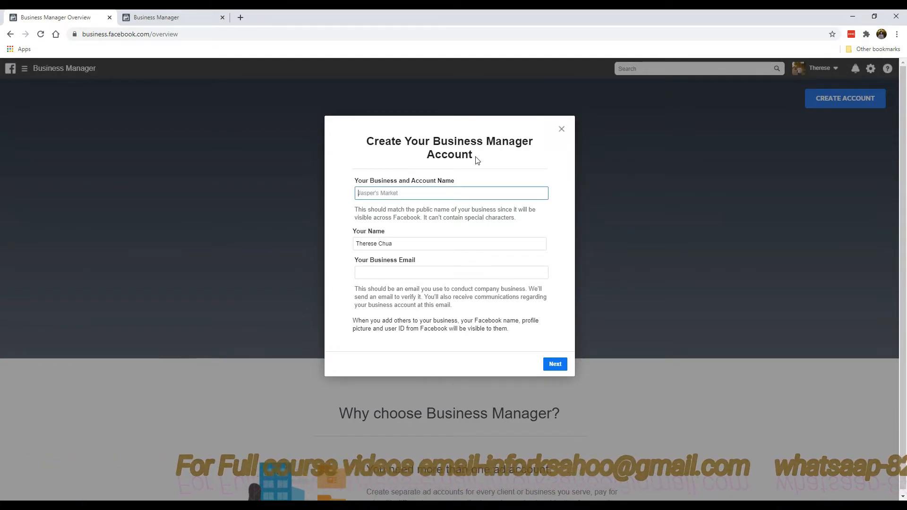
pyautogui.write('YOur Bu')
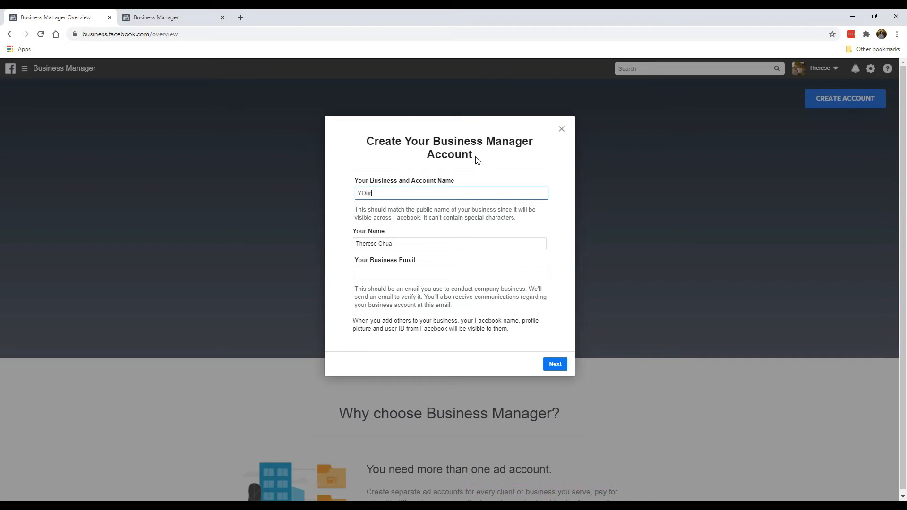
pyautogui.press('BackSpace')
pyautogui.press('BackSpace')
pyautogui.press('BackSpace')
pyautogui.press('BackSpace')
pyautogui.press('BackSpace')
pyautogui.press('BackSpace')
pyautogui.write('our Business Name')
pyautogui.write(' Pte Plt')
pyautogui.press('BackSpace')
pyautogui.press('BackSpace')
pyautogui.press('BackSpace')
pyautogui.write('Lt')
pyautogui.click(424, 235)
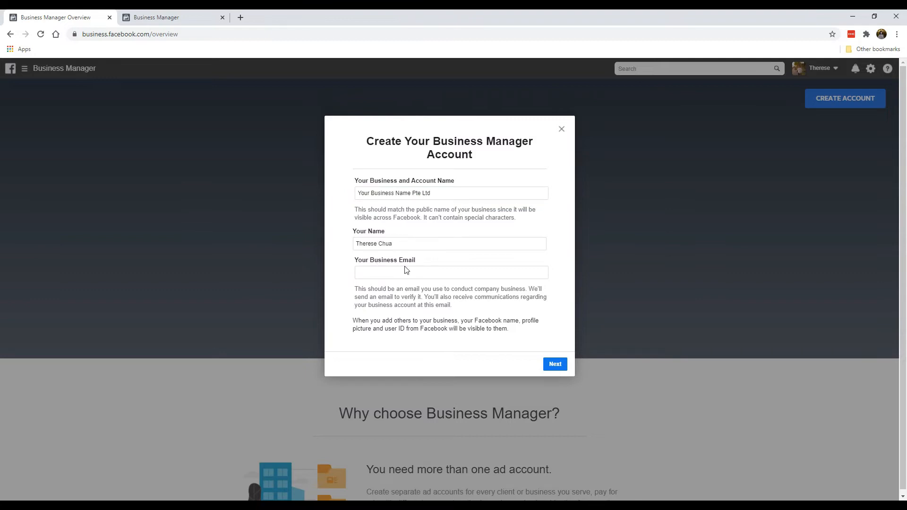
# Step: Enter the business e-mail address and continue to the business details form
pyautogui.click(414, 275)
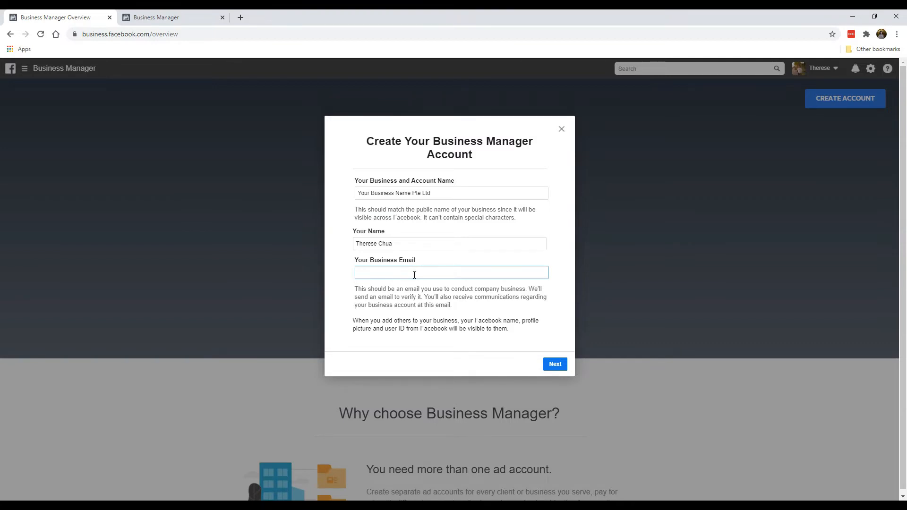
pyautogui.click(494, 313)
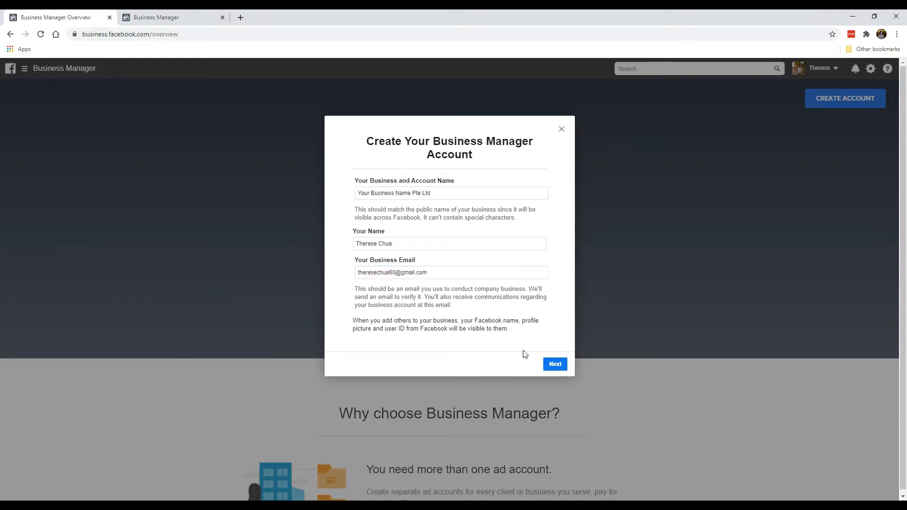
pyautogui.click(553, 365)
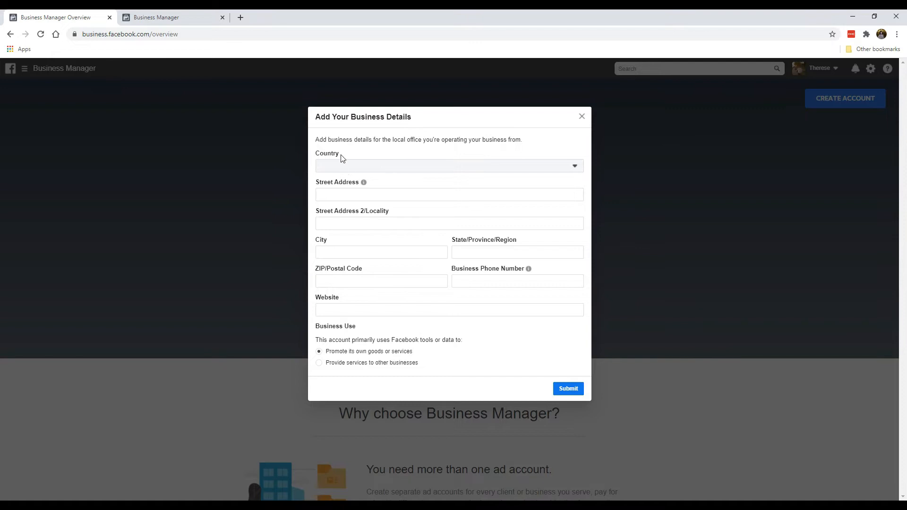
# Step: Set the business country to Singapore, then move to the other Business Manager tab
pyautogui.click(362, 170)
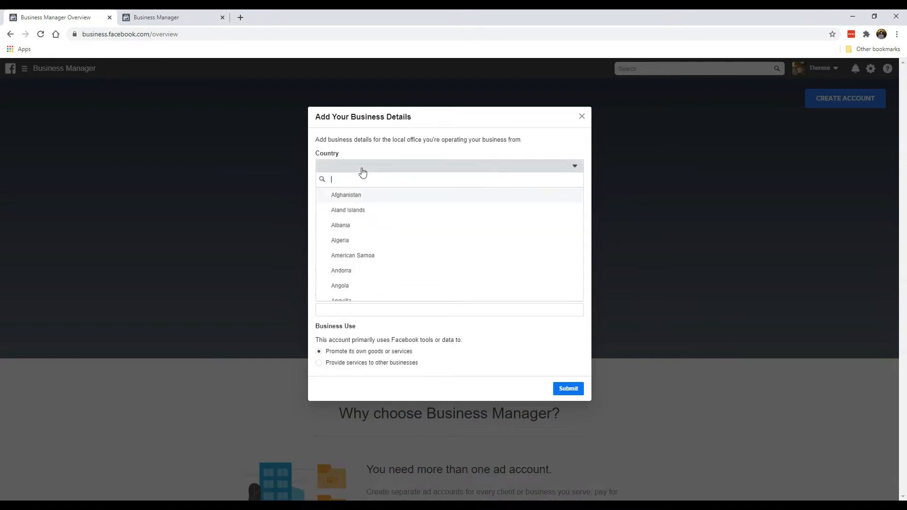
pyautogui.write('singapore')
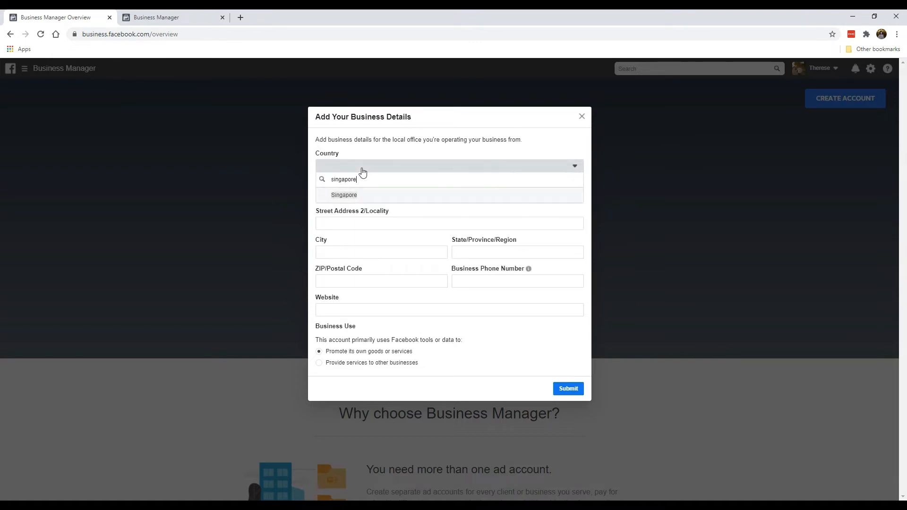
pyautogui.click(359, 194)
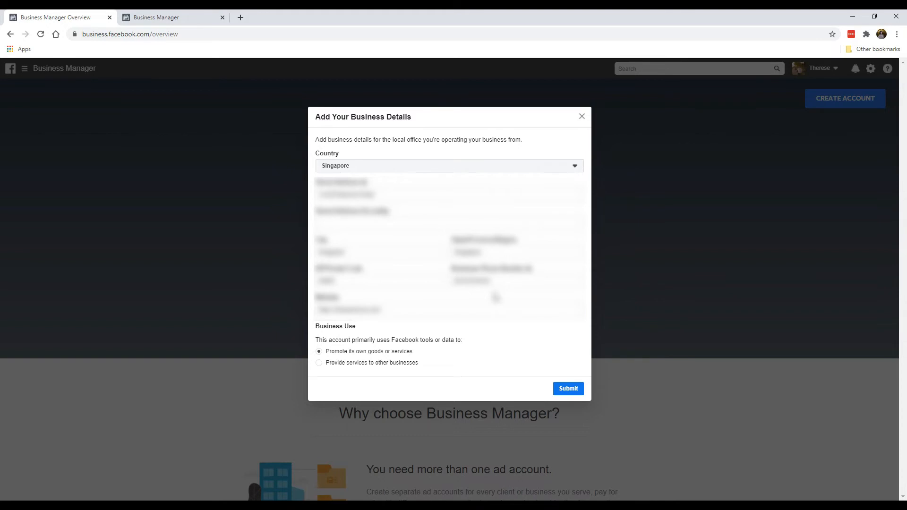
pyautogui.click(168, 22)
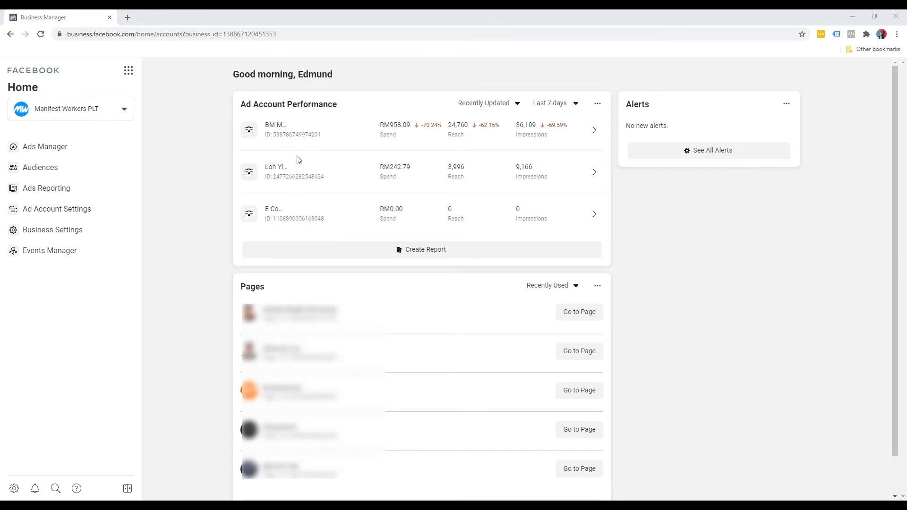
# Step: Go to Business Settings from the business's Home page sidebar
pyautogui.click(33, 231)
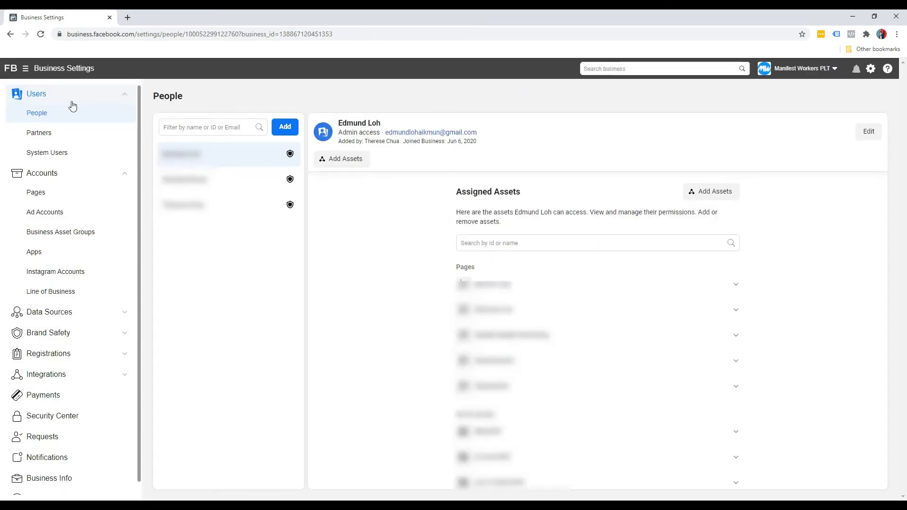
# Step: Show the Add options on the Ad Accounts page under Accounts
pyautogui.click(50, 217)
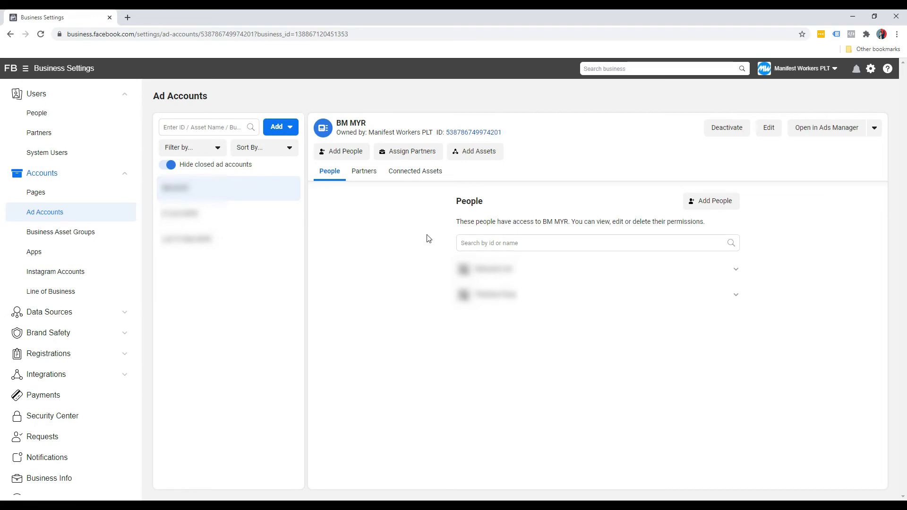
pyautogui.click(291, 126)
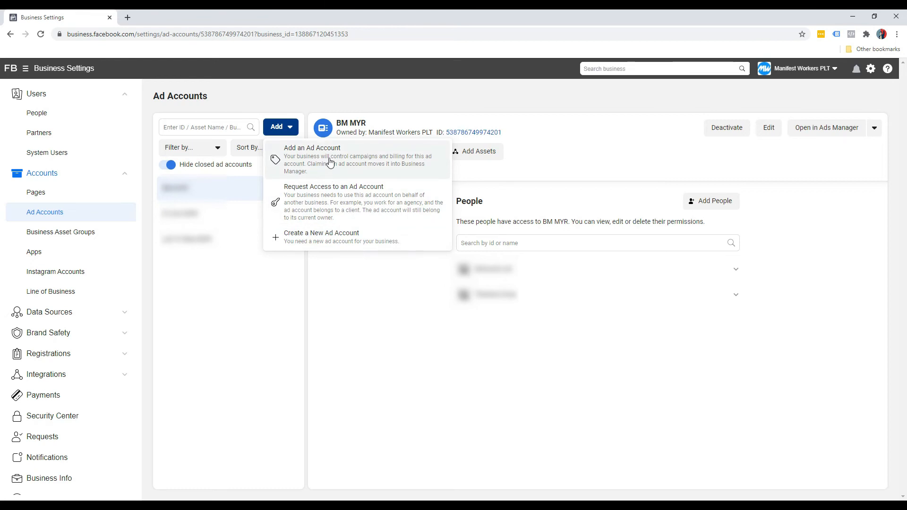
# Step: Create a new ad account and name it 'Product Name USD'
pyautogui.click(309, 241)
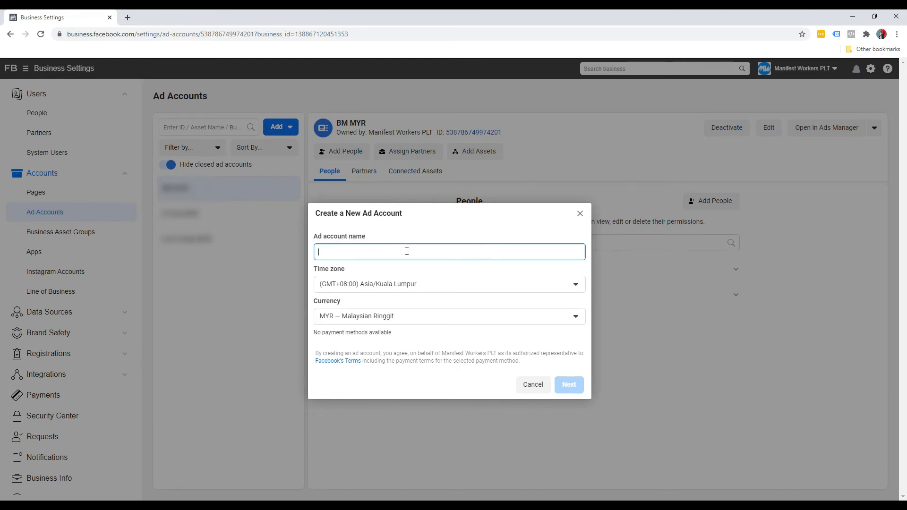
pyautogui.write('Product Name')
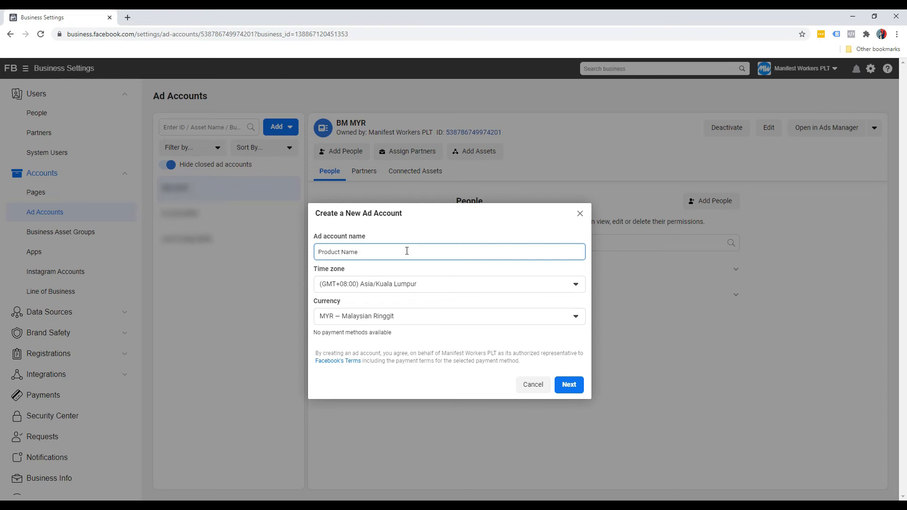
pyautogui.write('USD')
pyautogui.click(359, 269)
# Step: Browse the time zone list for the account's time zone
pyautogui.click(374, 289)
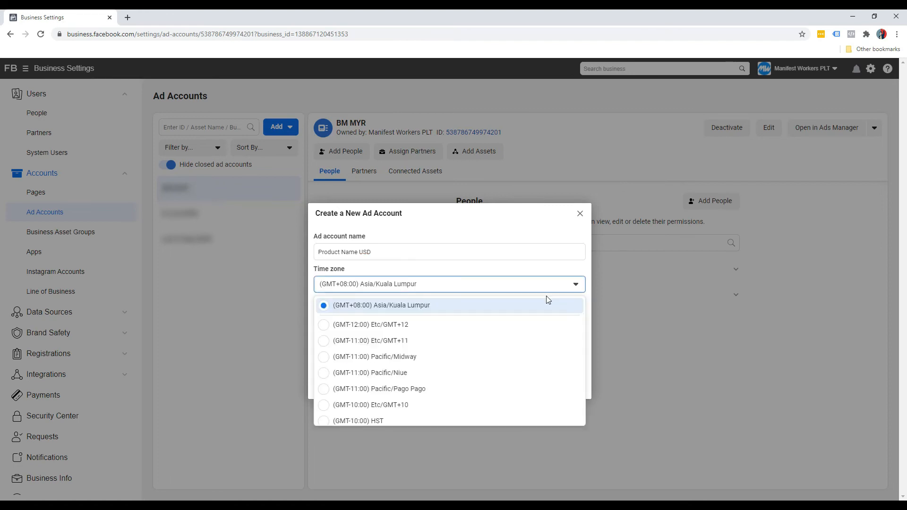
pyautogui.scroll(-1, 472, 350)
pyautogui.scroll(-12, 442, 365)
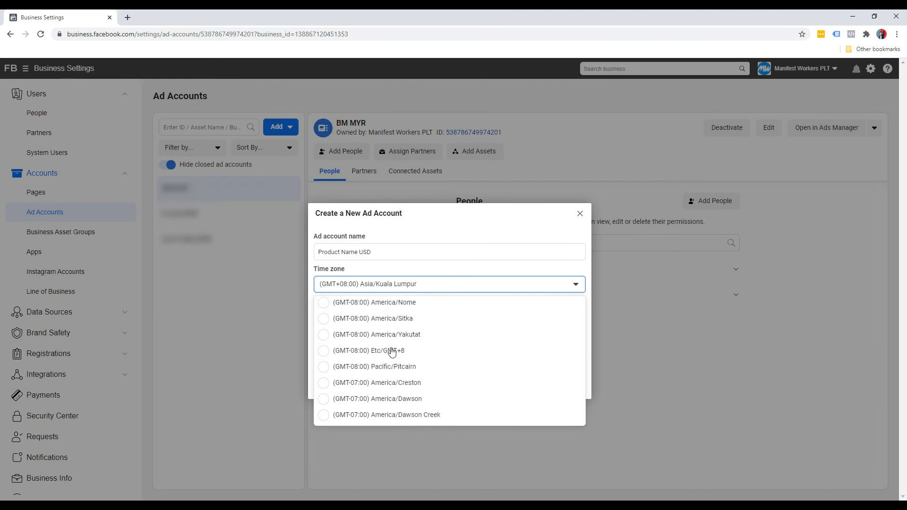
pyautogui.scroll(-4, 388, 357)
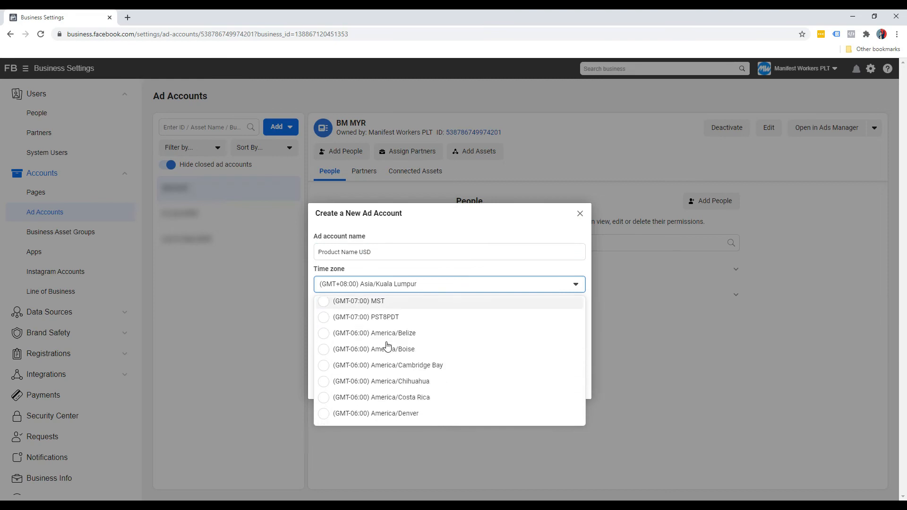
pyautogui.scroll(-6, 375, 363)
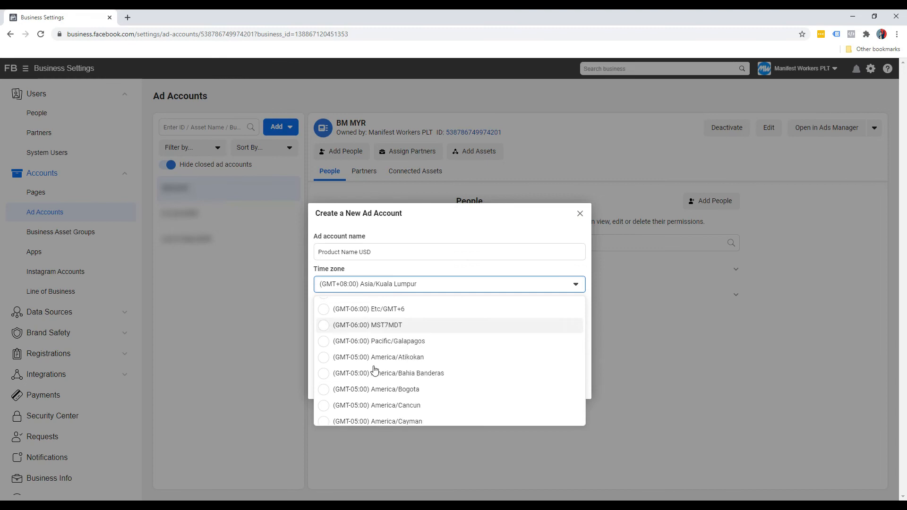
pyautogui.scroll(-4, 381, 375)
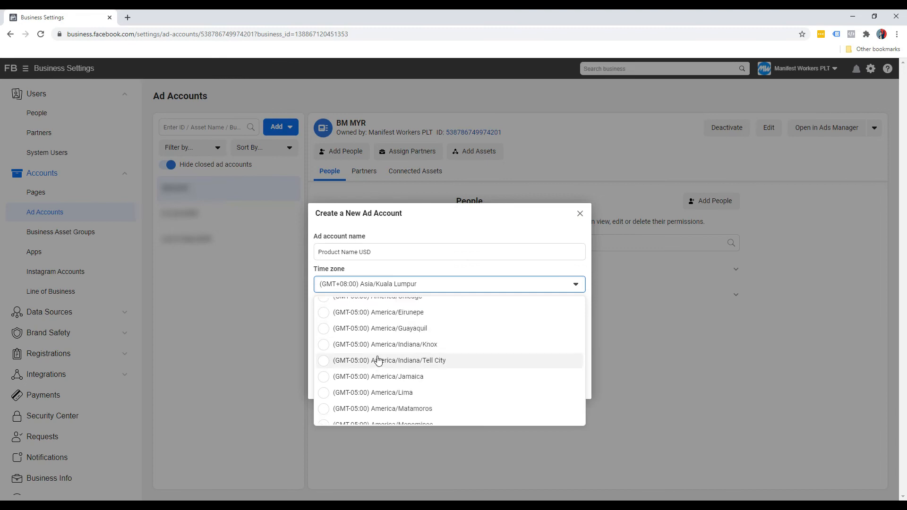
pyautogui.scroll(-5, 381, 382)
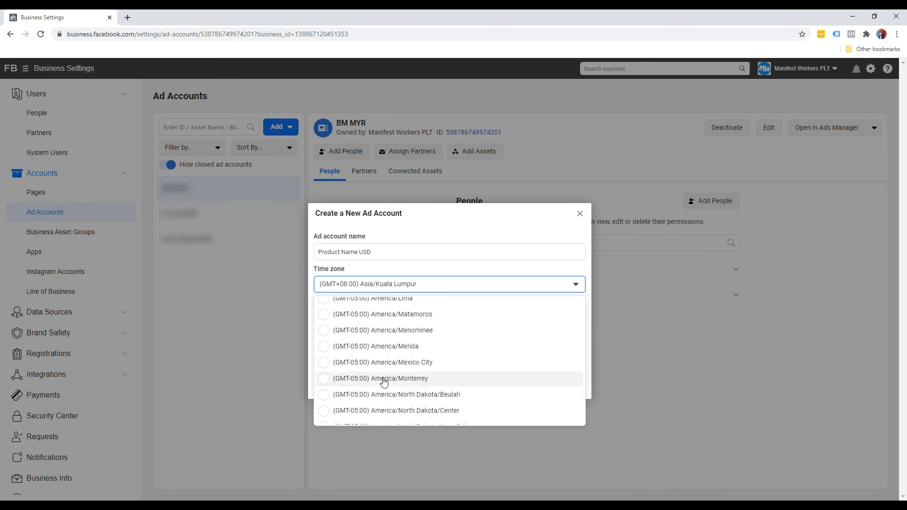
pyautogui.scroll(-8, 382, 373)
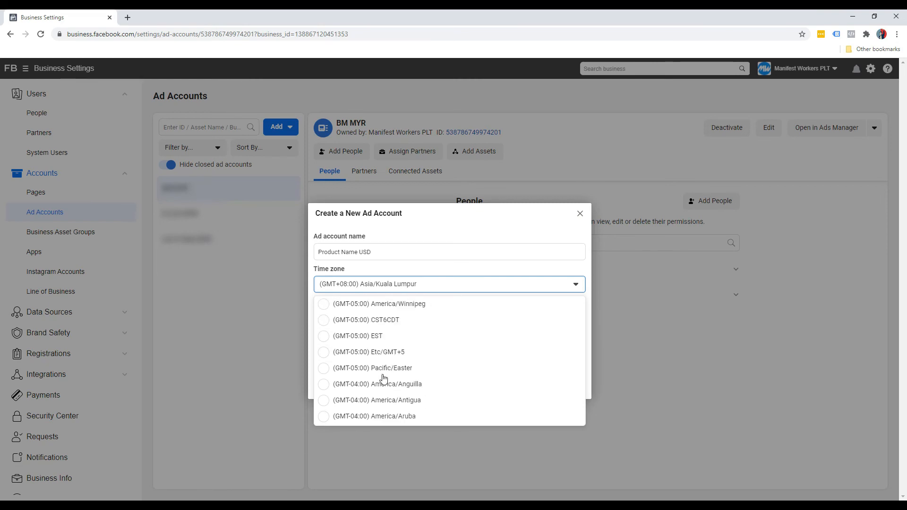
# Step: Set time zone (GMT-05:00) EST and currency USD — US Dollars, then continue
pyautogui.click(378, 325)
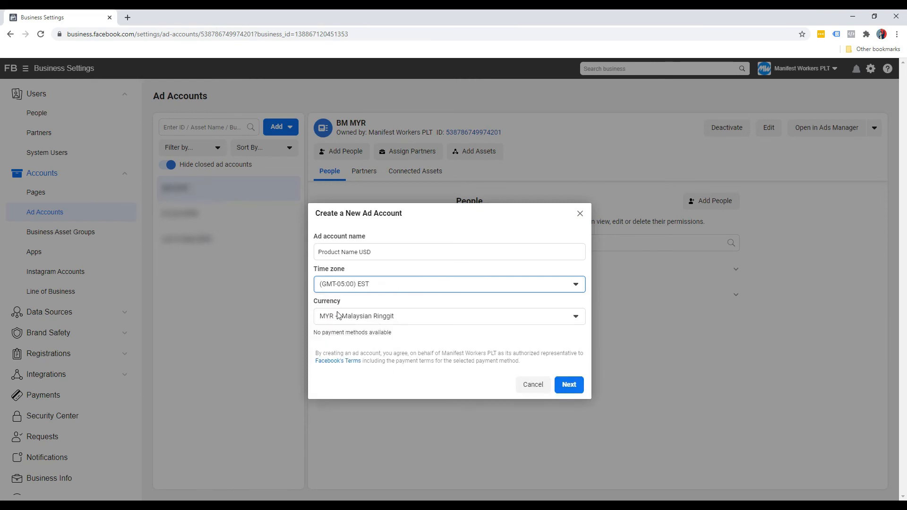
pyautogui.click(373, 320)
pyautogui.scroll(-12, 390, 392)
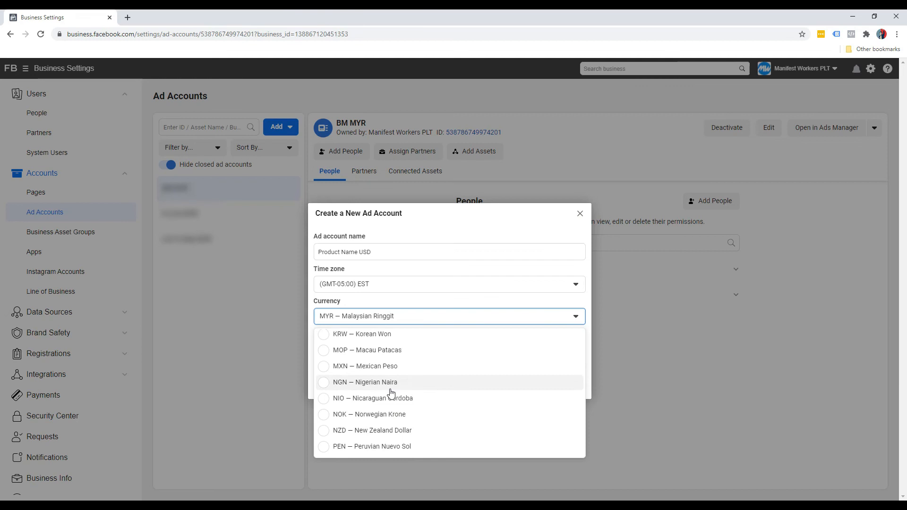
pyautogui.scroll(-3, 391, 393)
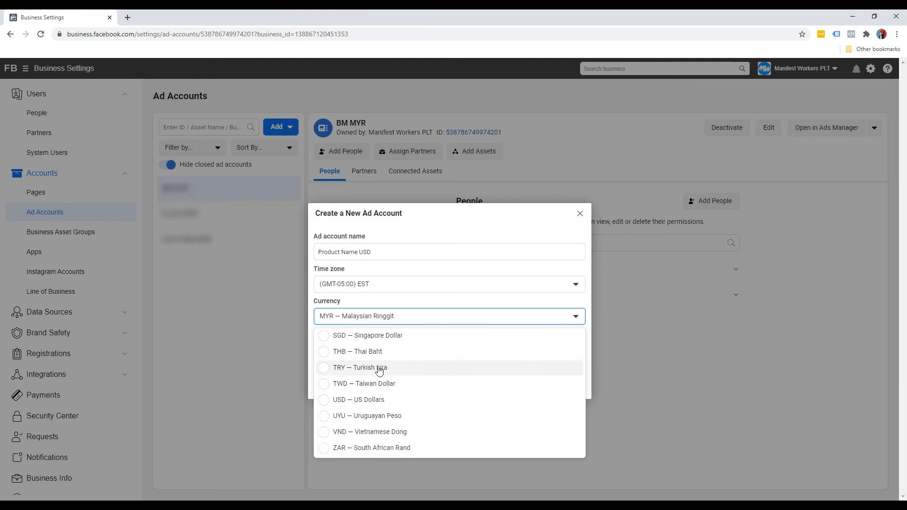
pyautogui.click(373, 400)
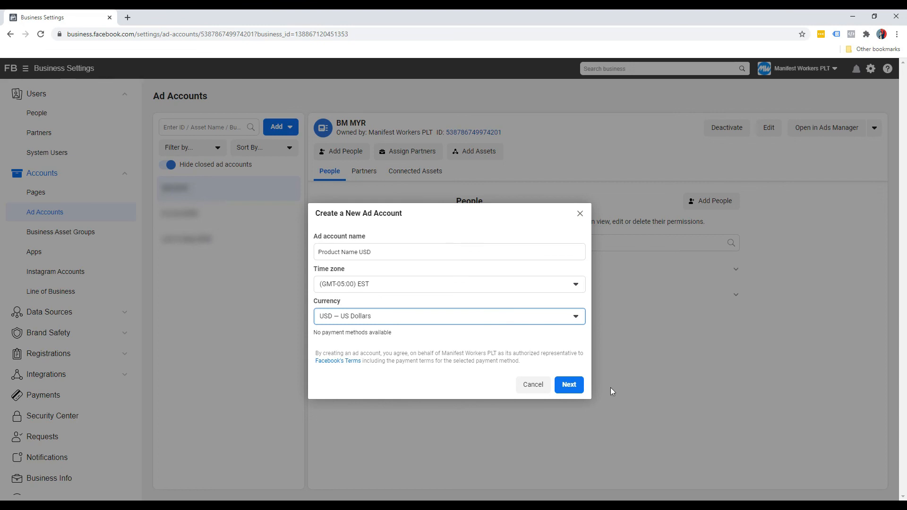
pyautogui.click(568, 384)
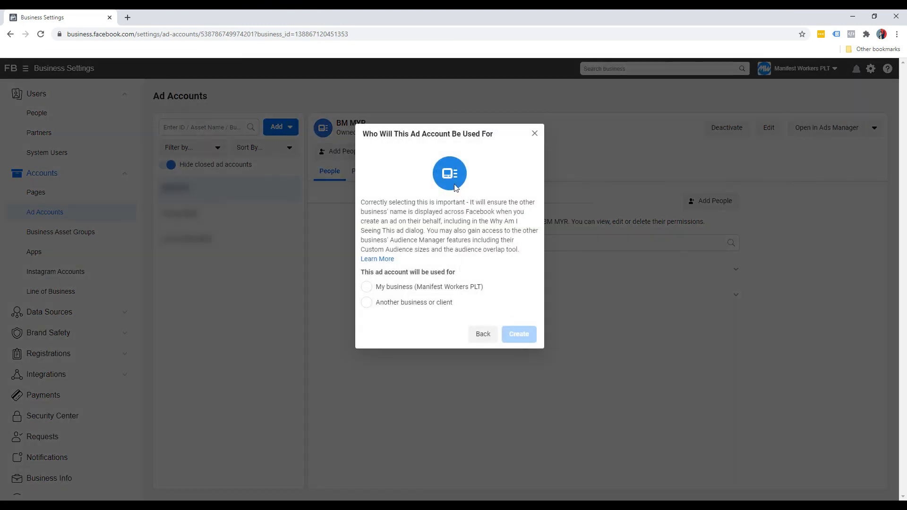
# Step: After checking the partner option, choose 'My business' as the ad account's user
pyautogui.click(416, 304)
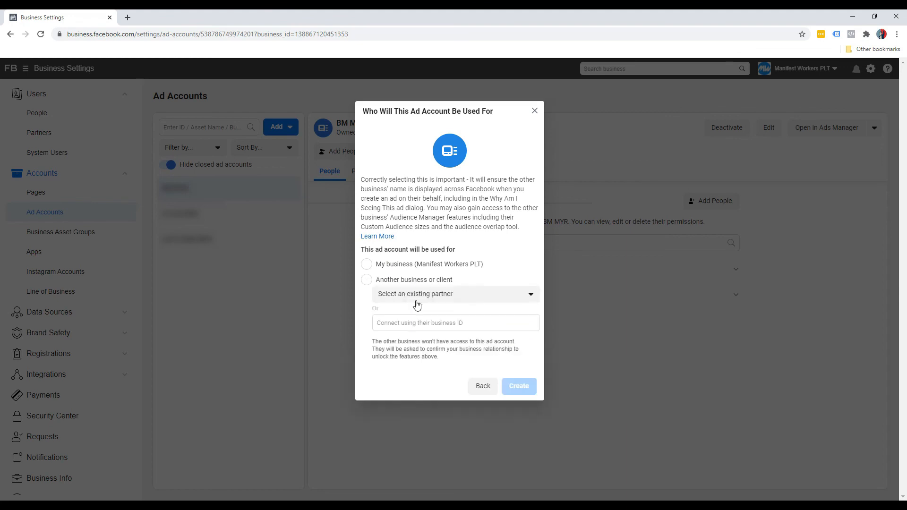
pyautogui.click(436, 290)
pyautogui.click(435, 282)
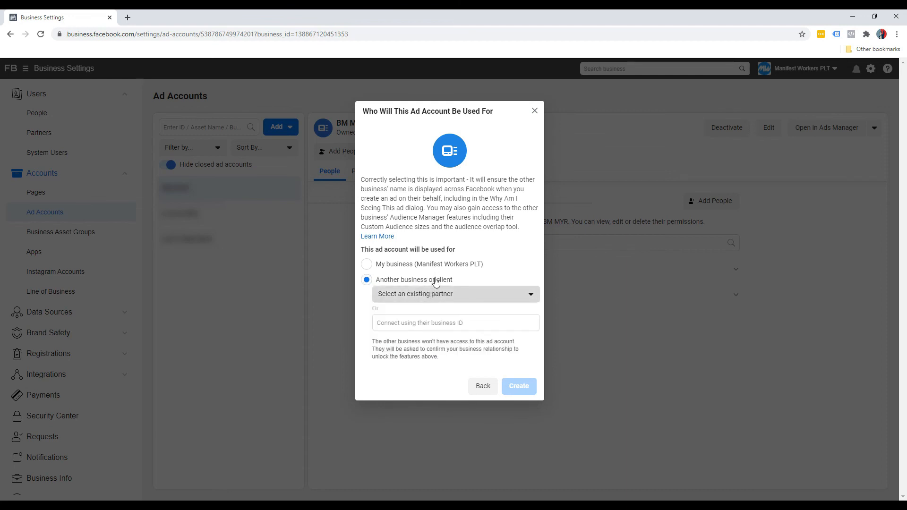
pyautogui.click(435, 265)
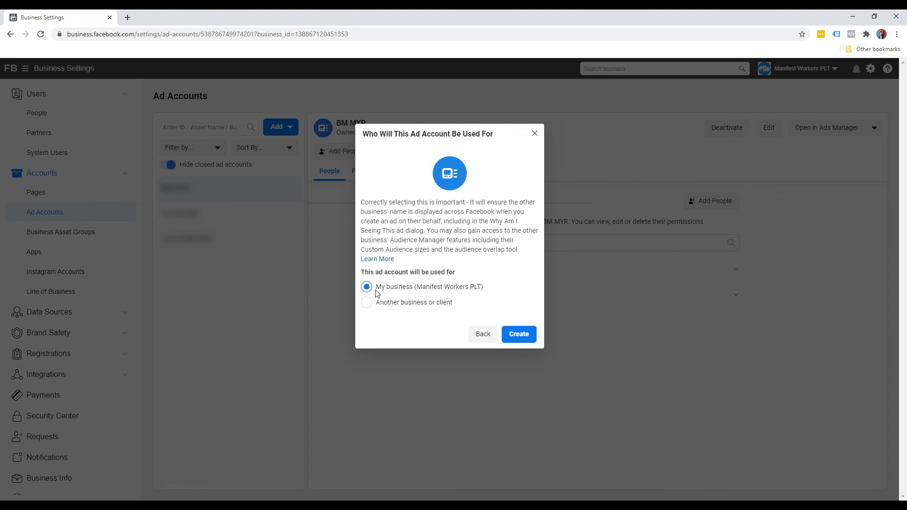